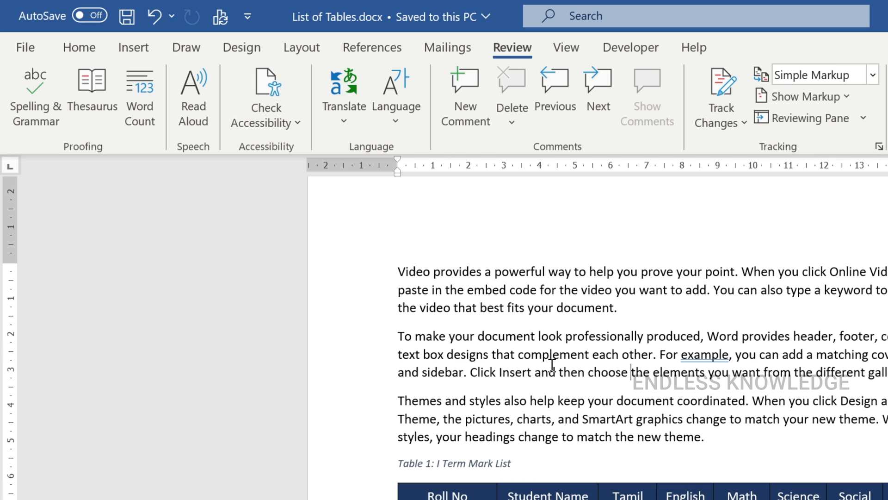
Open the print view and look over the margin, orientation and page options in Page Setup.
key("ctrl+p")
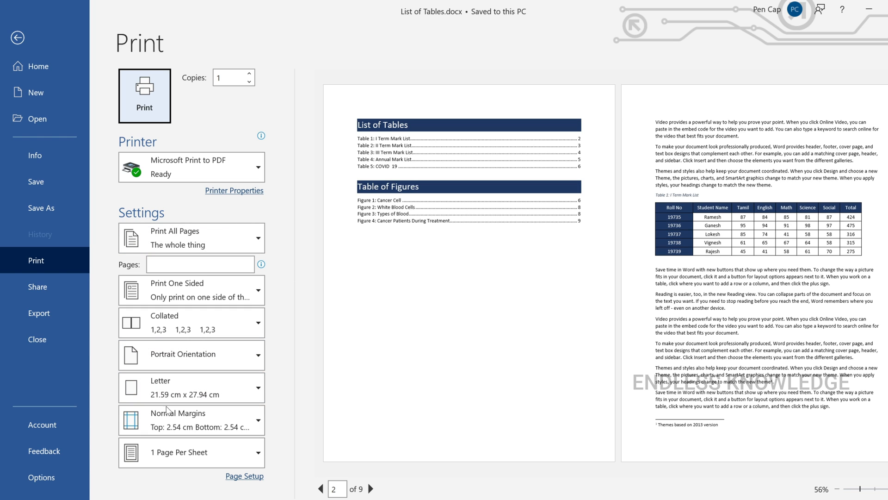
left_click(243, 477)
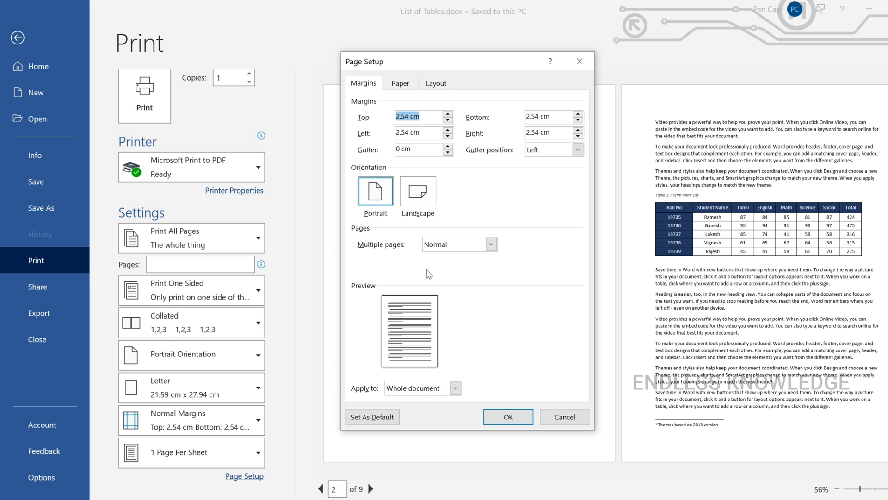
left_click(564, 416)
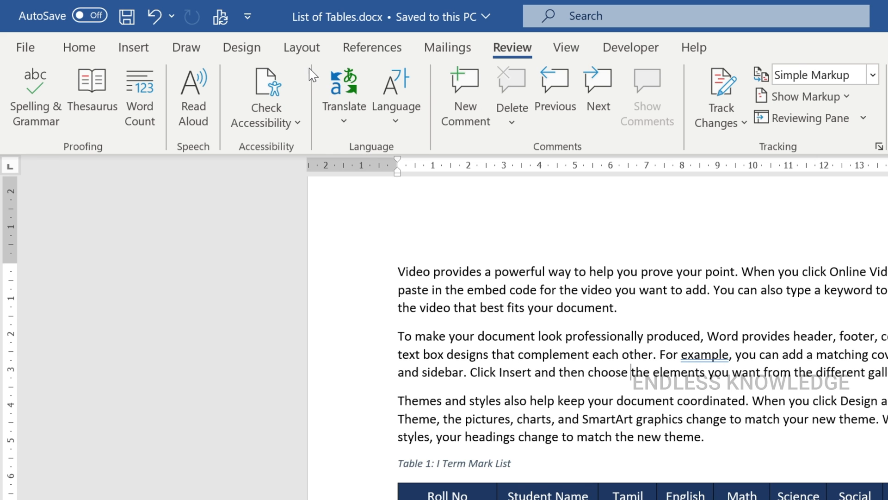
View the same Page Setup options from the document's layout settings and close them without changes.
left_click(308, 51)
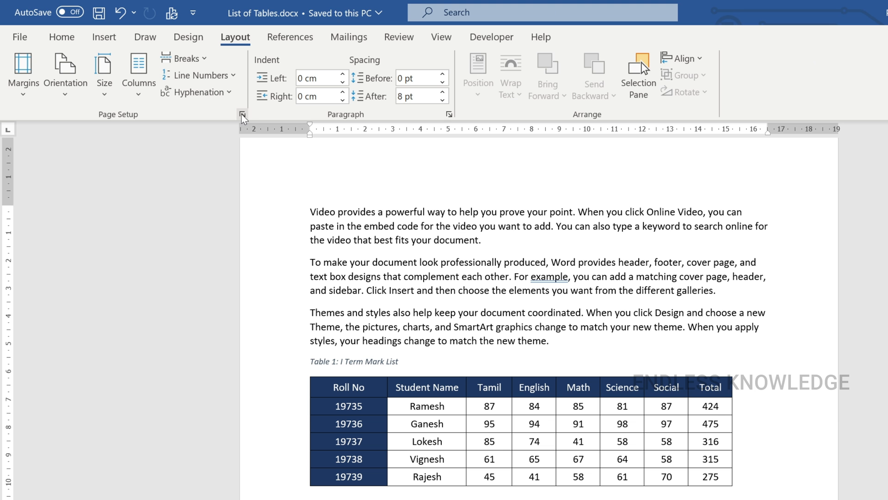
left_click(311, 147)
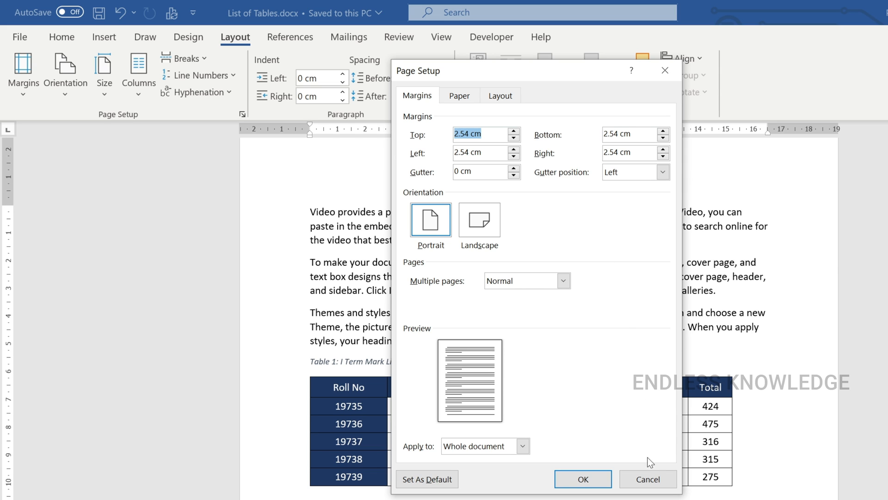
left_click(647, 479)
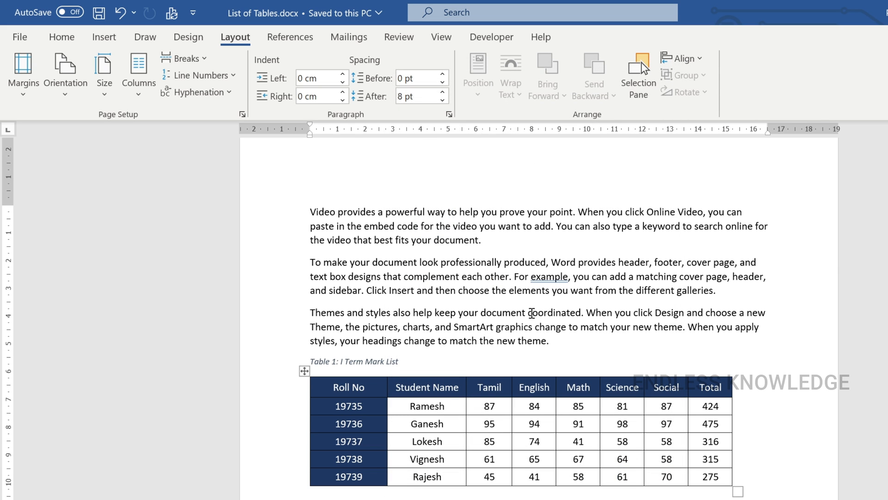
Apply the Narrow margin preset of 1.27 cm on all sides and check the margins in Page Setup.
scroll(558, 267, "down", 1)
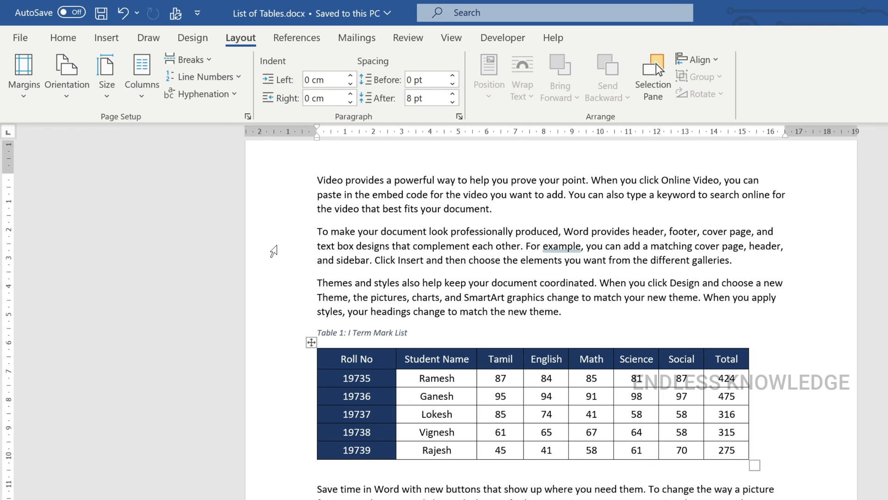
scroll(814, 264, "up", 1)
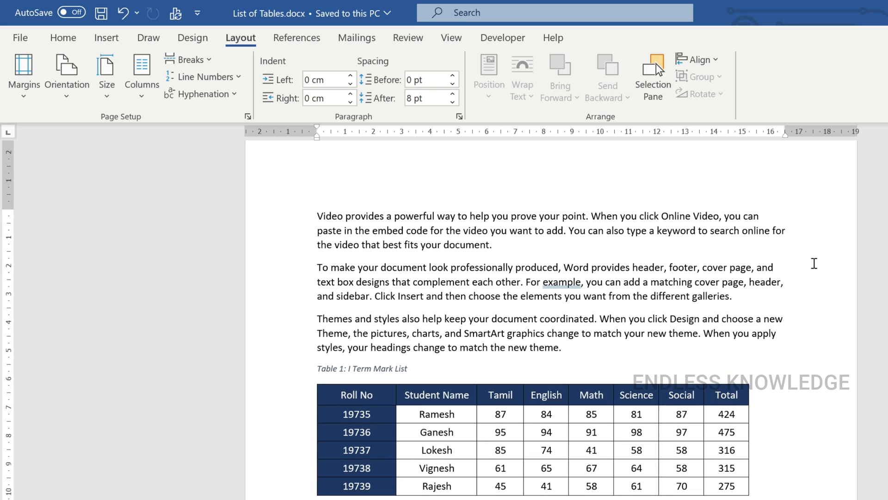
left_click(23, 90)
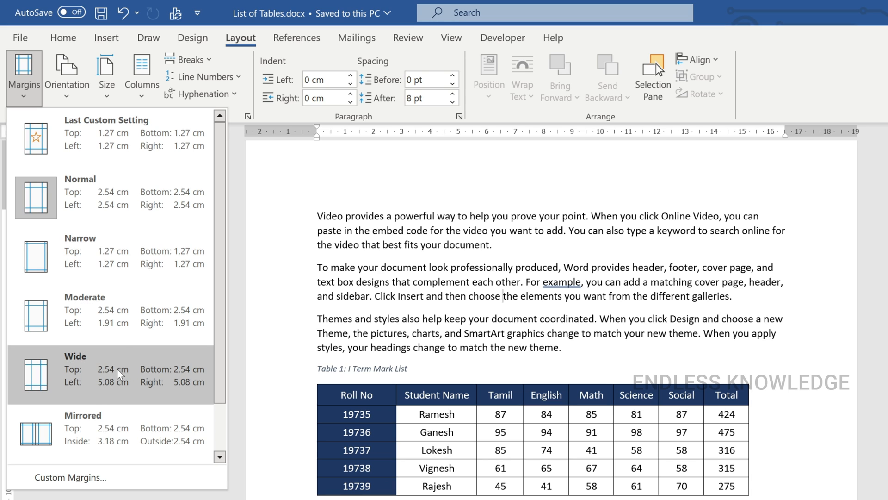
scroll(113, 428, "down", 1)
scroll(113, 428, "up", 1)
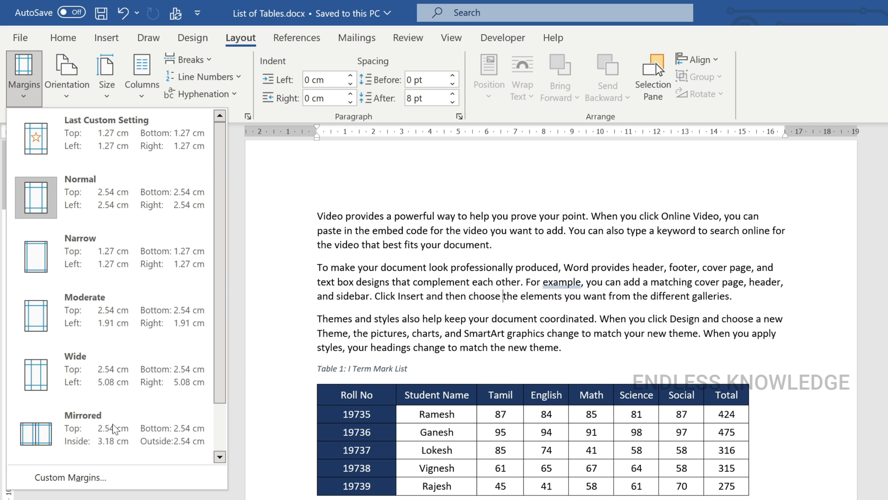
left_click(117, 261)
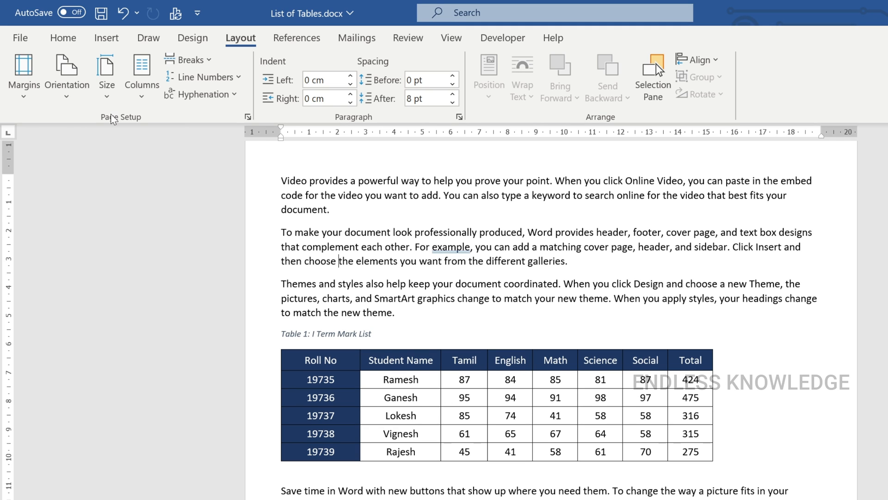
left_click(249, 117)
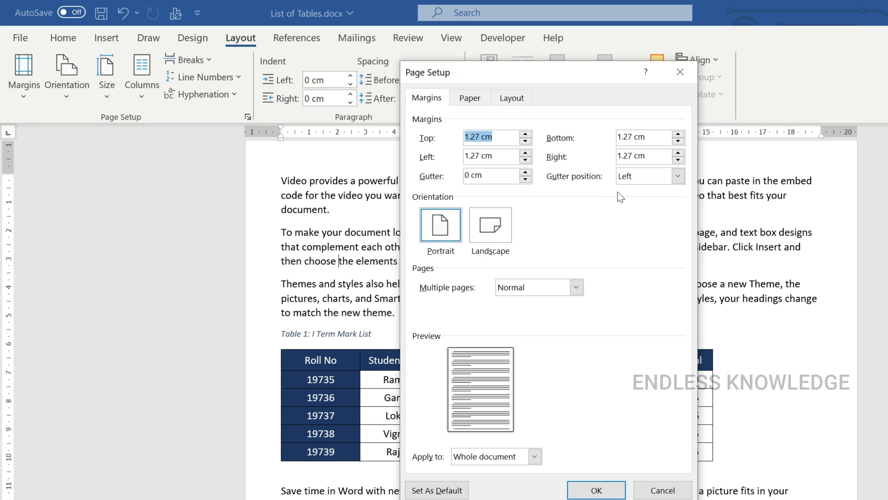
key("Escape")
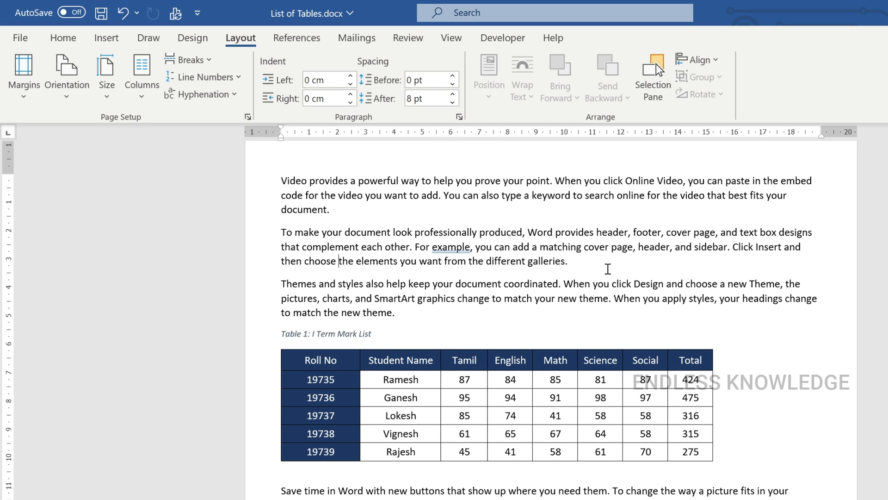
Set the document's paper size to A4, 21 cm x 29.7 cm.
left_click(614, 262)
left_click(104, 97)
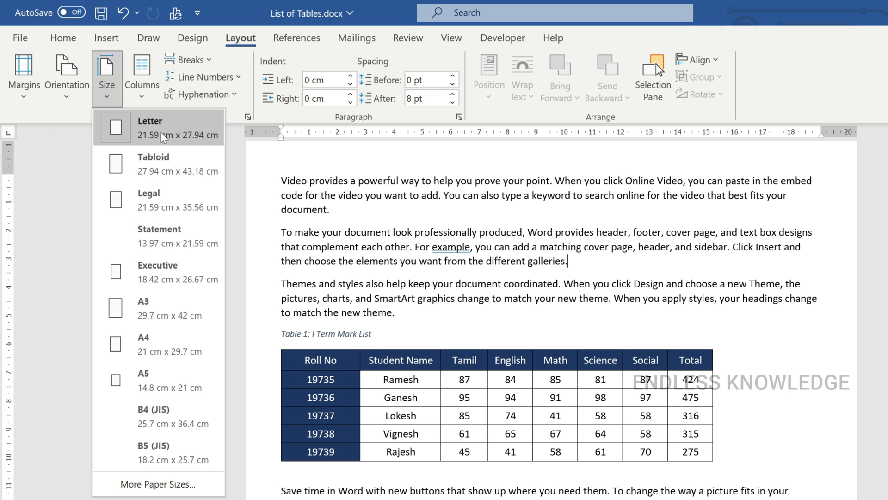
left_click(178, 342)
Look through the document's pages to check how the text, mark list tables, footnotes and figures are laid out.
scroll(462, 313, "up", 1)
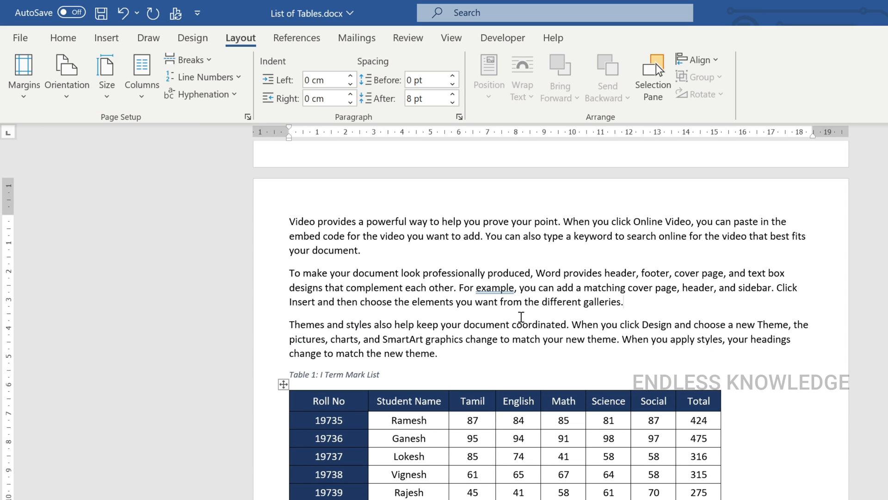
scroll(520, 317, "down", 10)
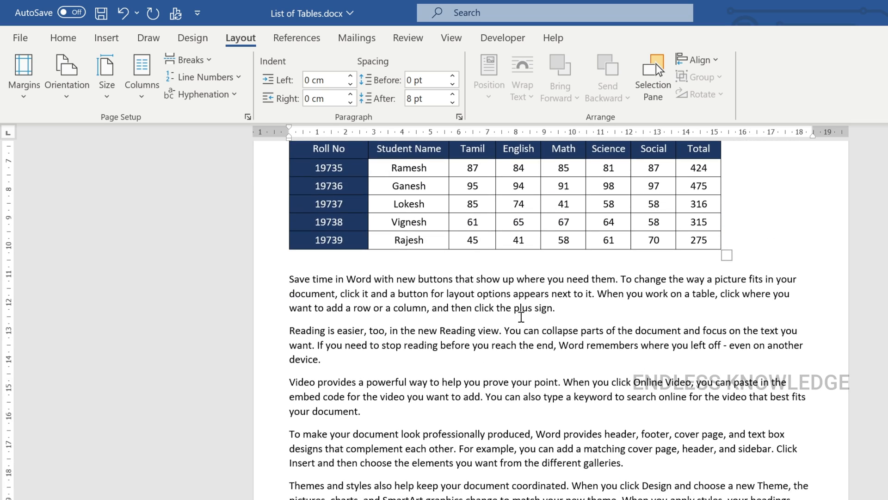
scroll(521, 317, "down", 4)
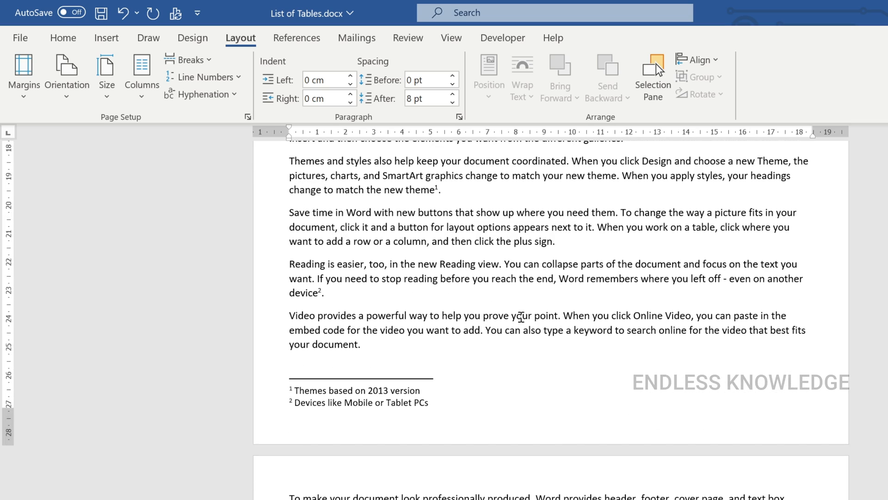
scroll(521, 317, "down", 10)
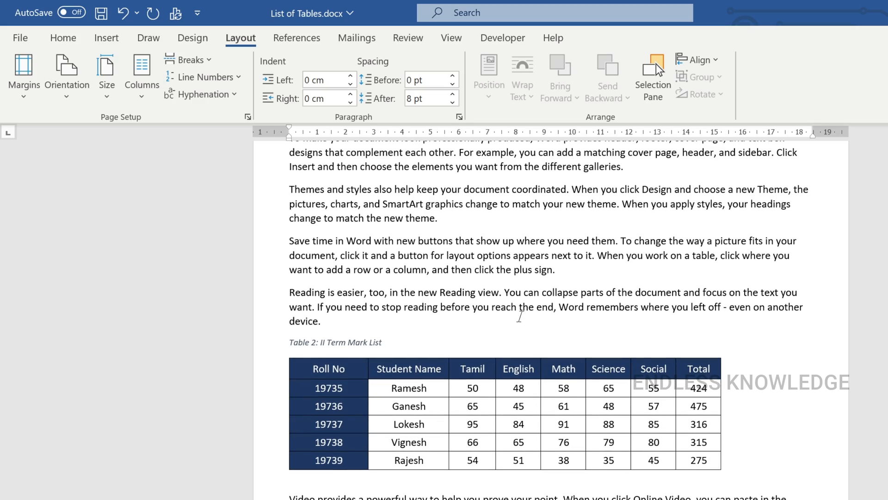
scroll(519, 316, "down", 13)
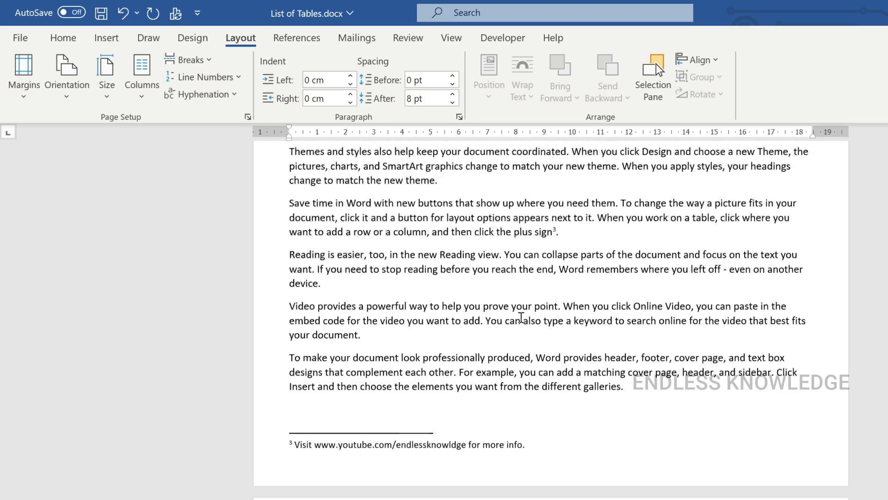
scroll(521, 317, "down", 20)
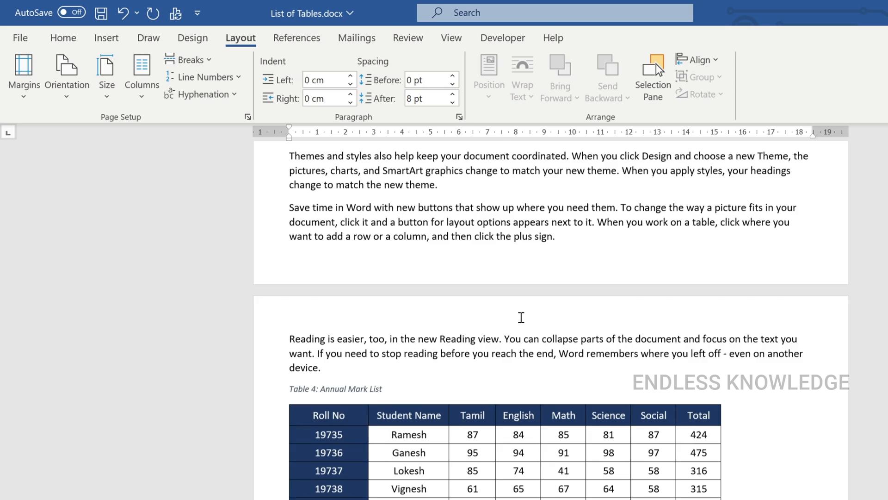
scroll(521, 317, "down", 15)
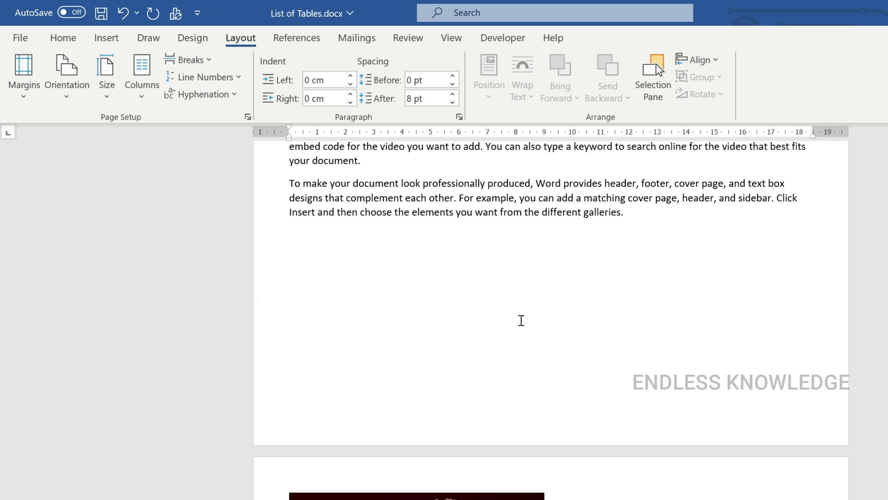
key("ctrl+y")
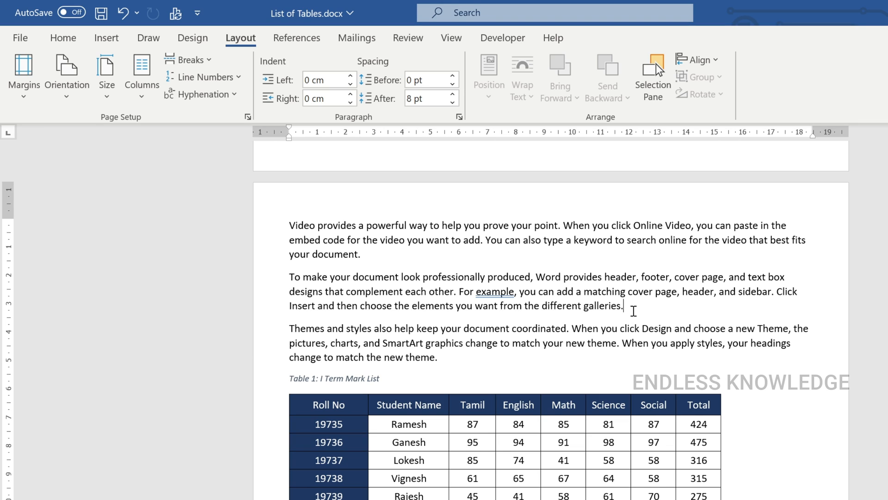
Choose Custom Print in the print settings and enter the page range 2,4,6-8.
key("ctrl+p")
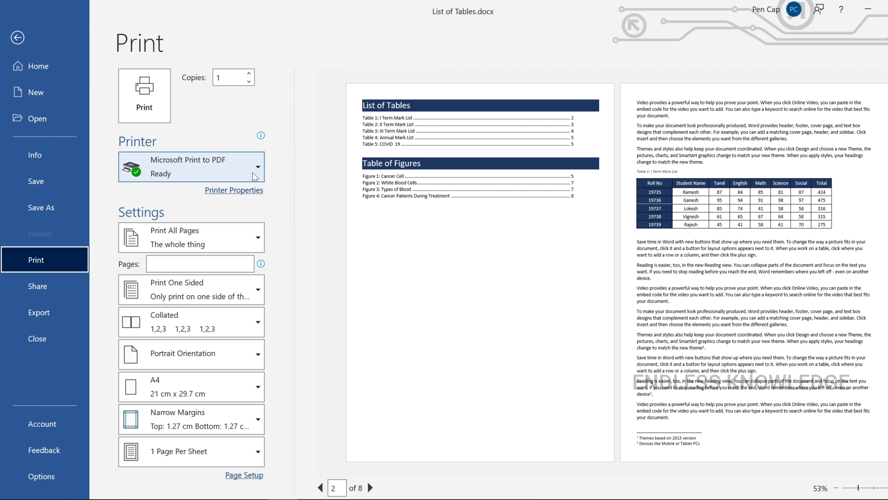
mouse_move(254, 177)
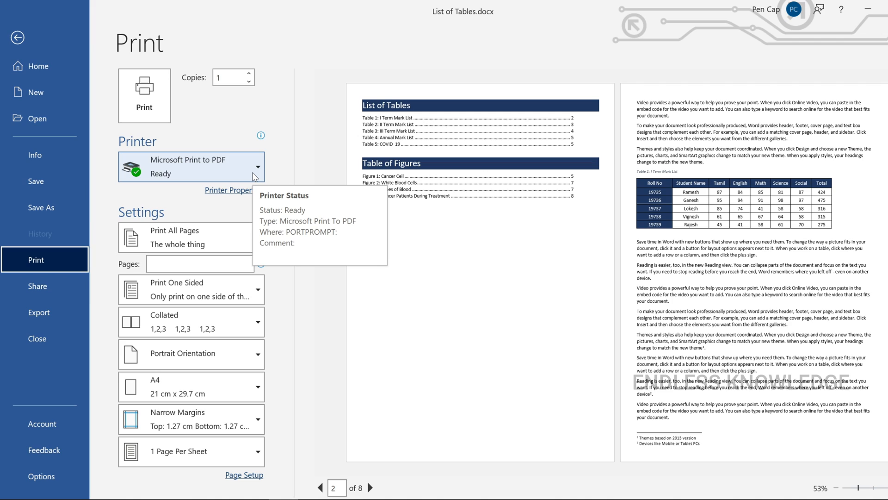
left_click(224, 232)
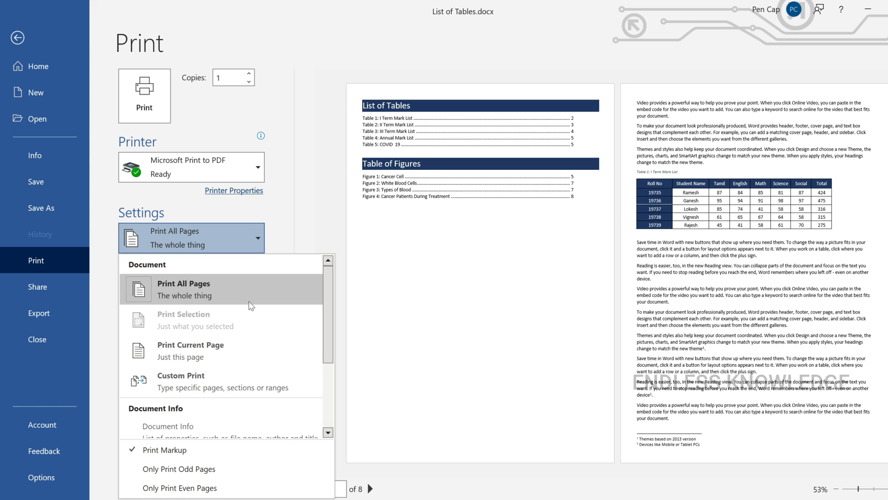
left_click(215, 381)
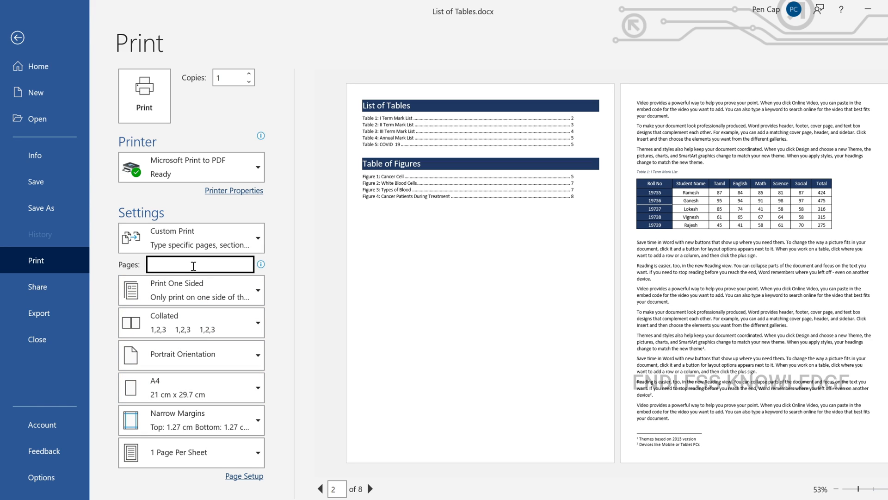
type("2,4,6")
type("-8")
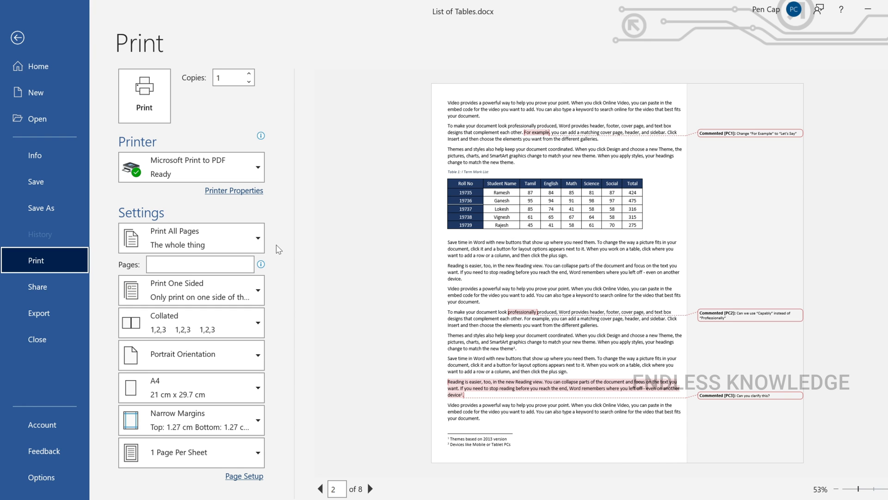
Enlarge the print preview, switch Print Markup off and on again to compare the printout, and return to the document.
scroll(532, 243, "up", 3)
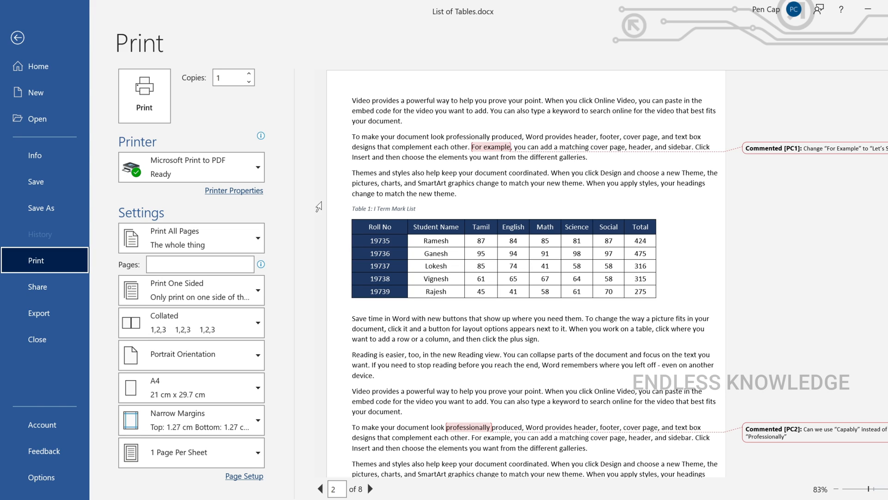
left_click(237, 241)
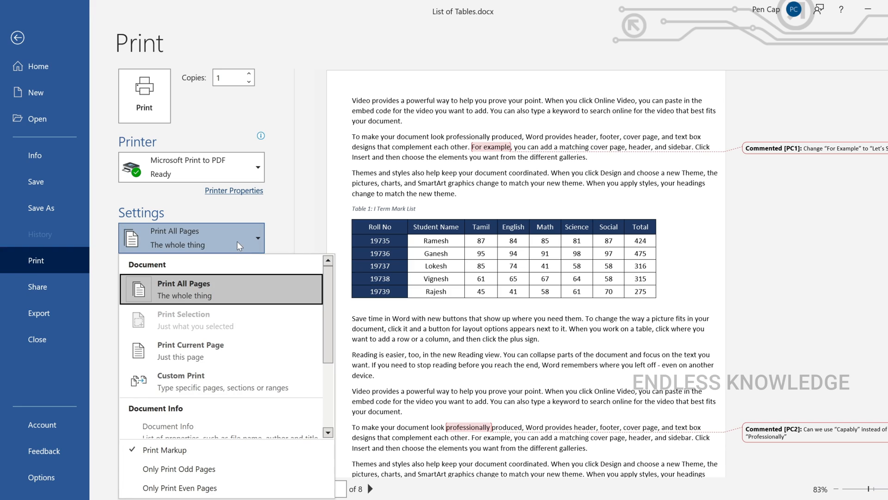
left_click(151, 451)
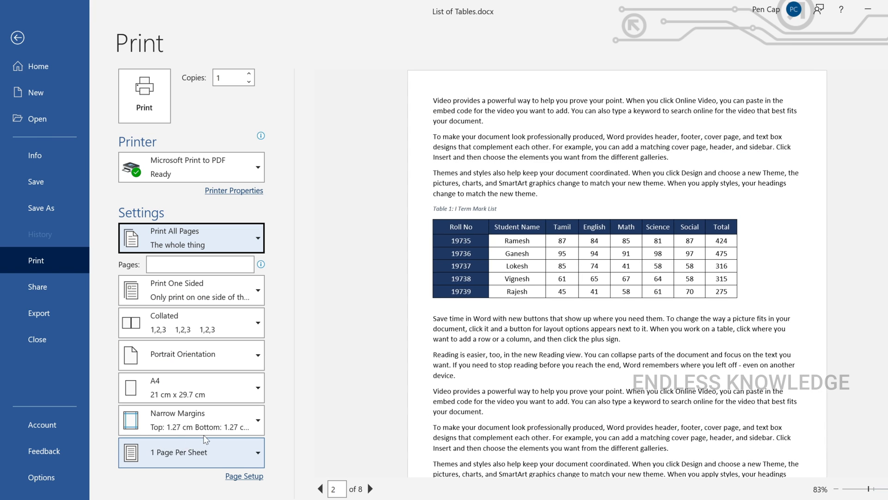
left_click(262, 241)
left_click(158, 450)
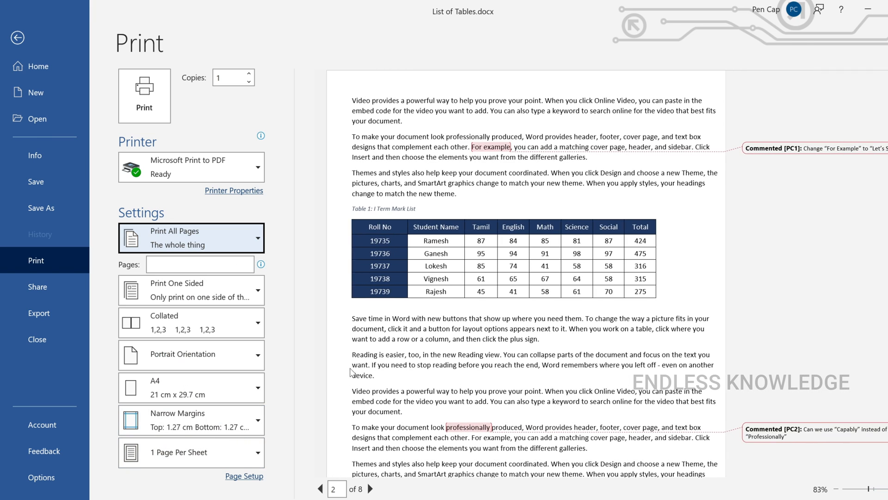
key("Escape")
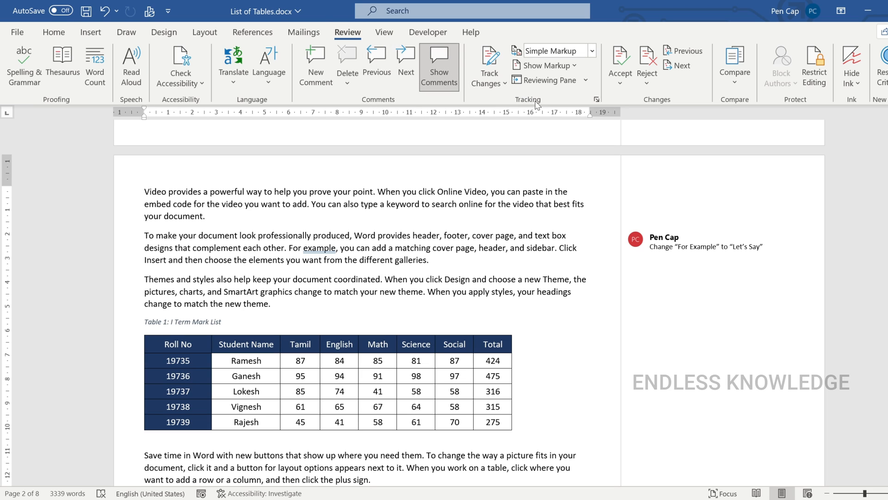
Hide the comments in the document's displayed markup and show them again.
left_click(575, 67)
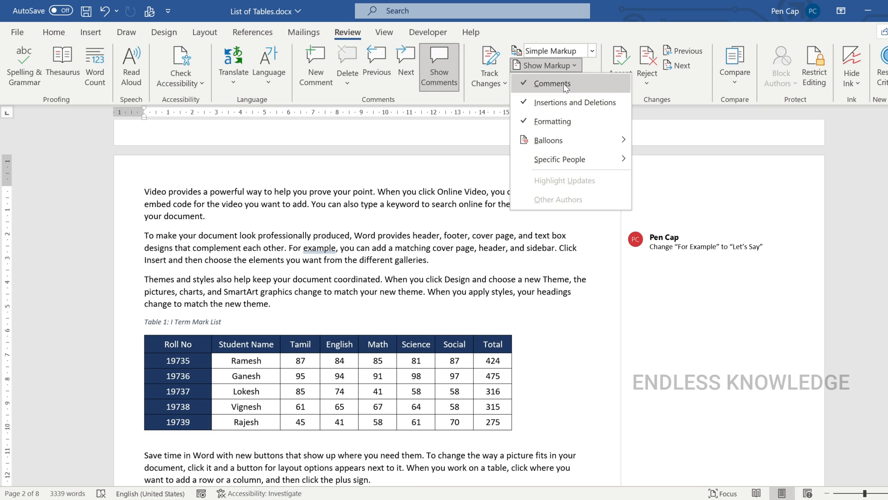
left_click(565, 85)
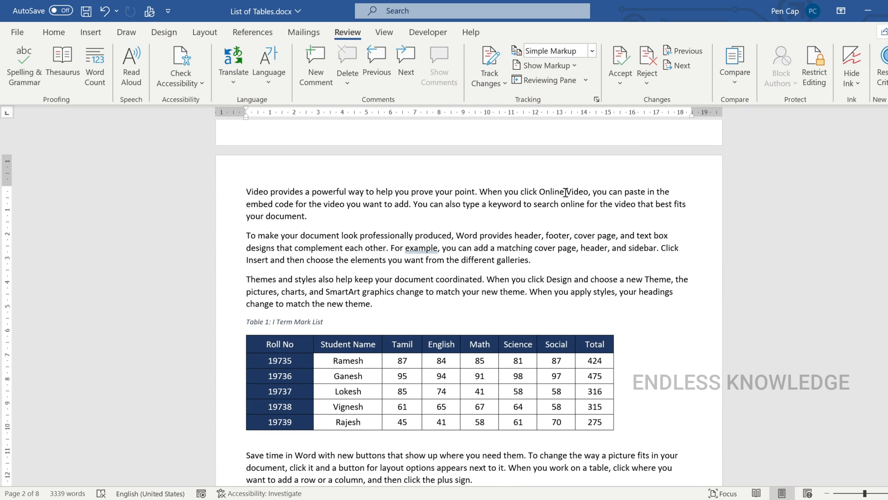
left_click(550, 65)
left_click(555, 86)
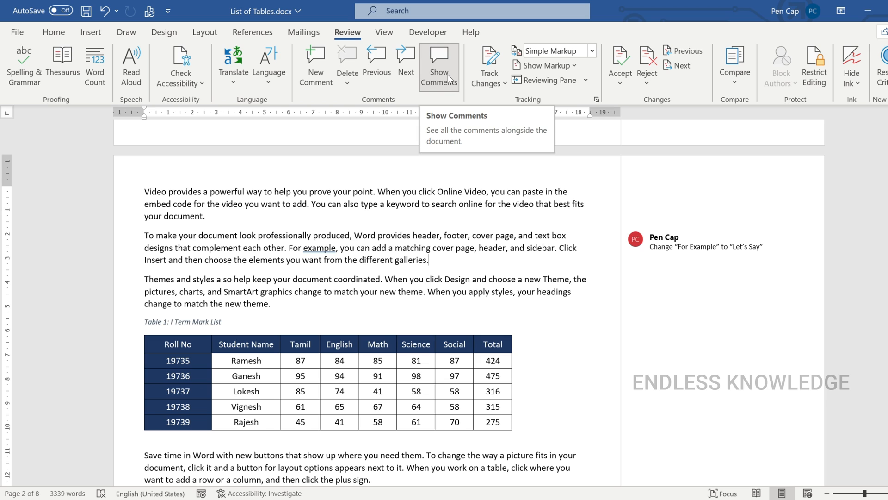
Collapse the comments shown beside the text and check in the print preview whether they are still printed.
left_click(448, 77)
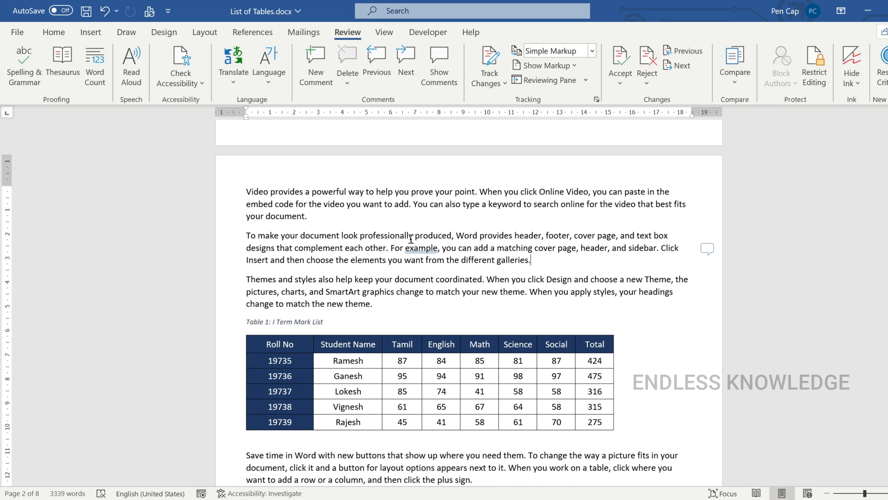
key("ctrl+p")
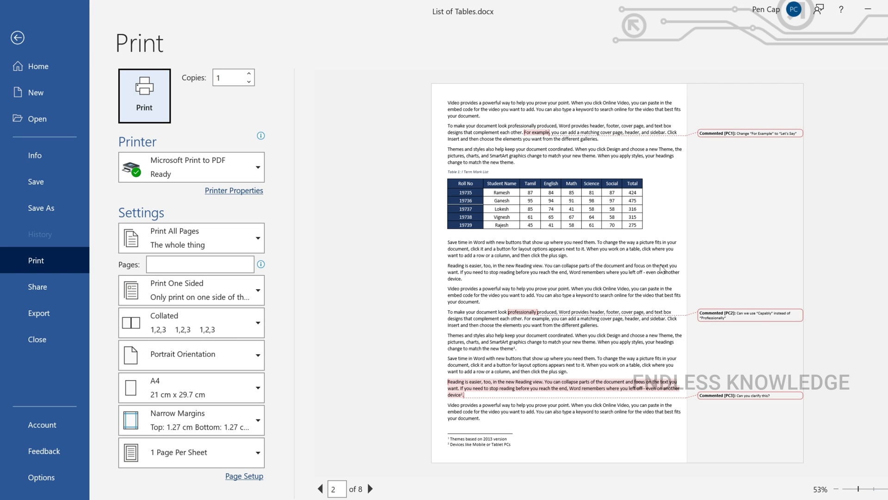
key("Escape")
Hide comments in the document's displayed markup and look through the pages in the print preview.
left_click(564, 70)
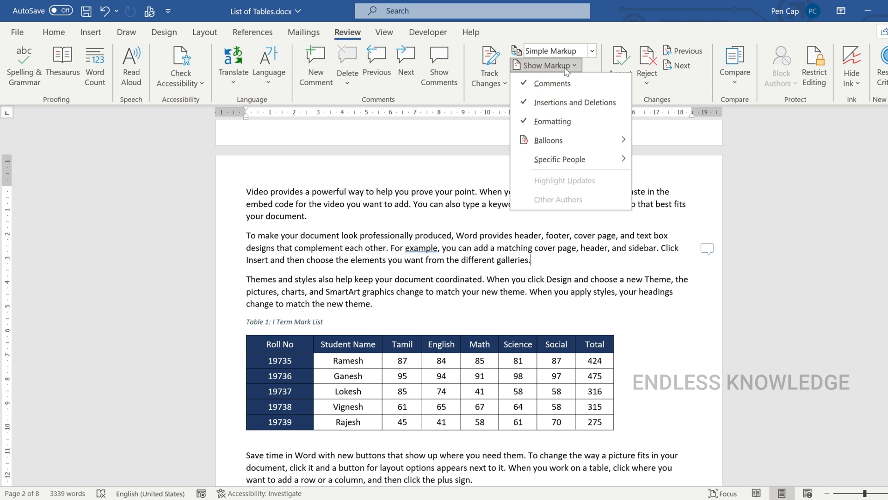
left_click(551, 83)
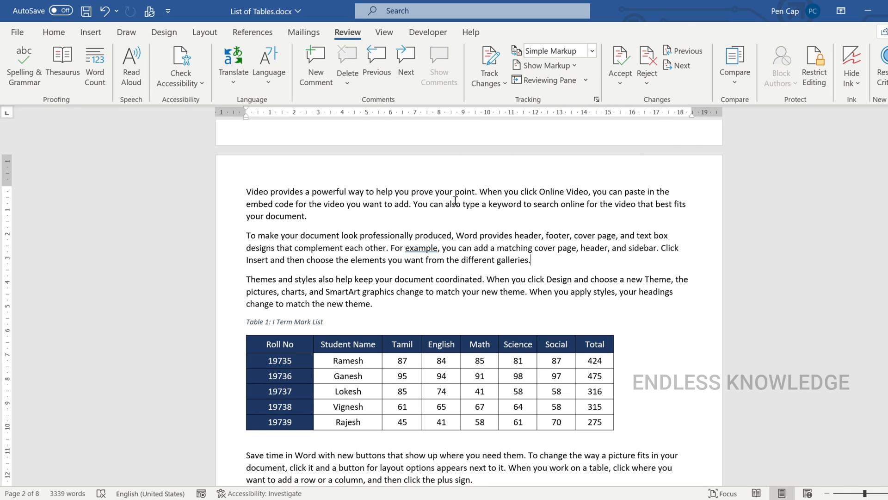
key("ctrl+p")
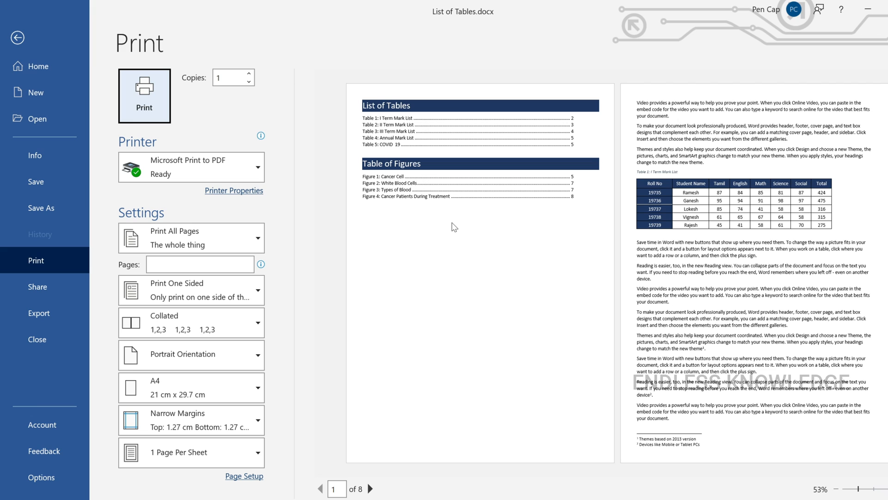
scroll(454, 227, "down", 4)
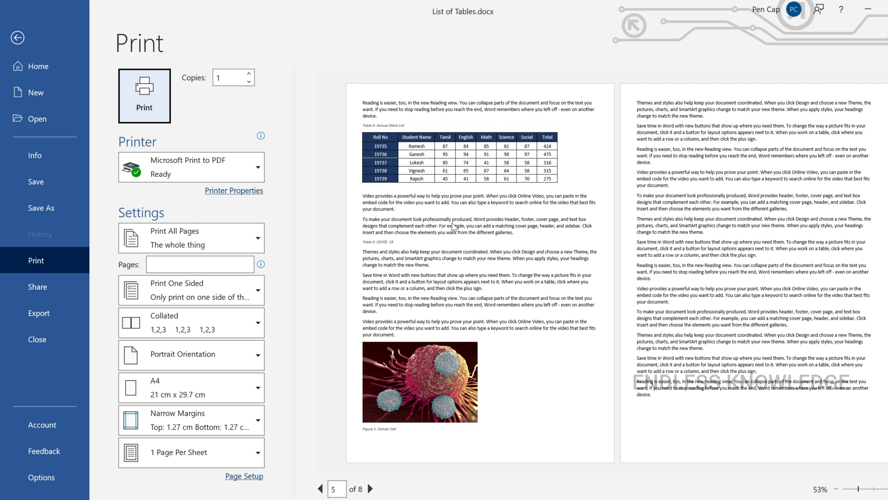
left_click(454, 227)
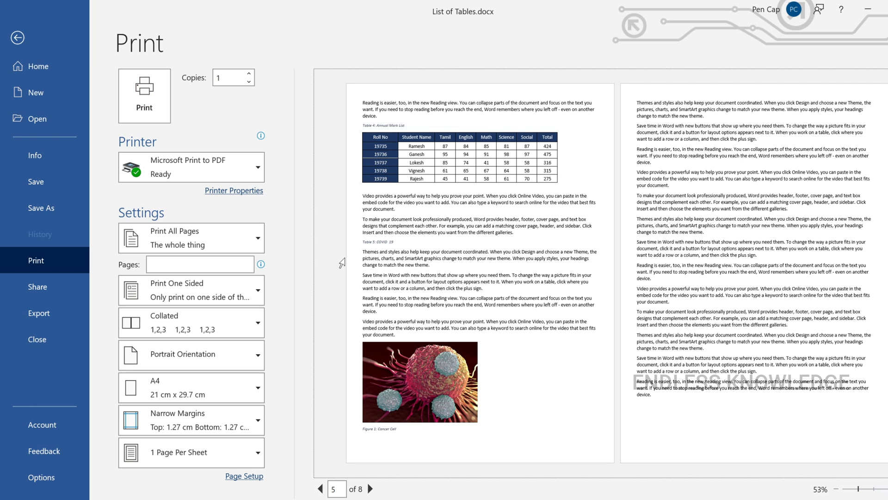
Review the sided-printing and collation options, keeping Print One Sided and Collated.
left_click(259, 289)
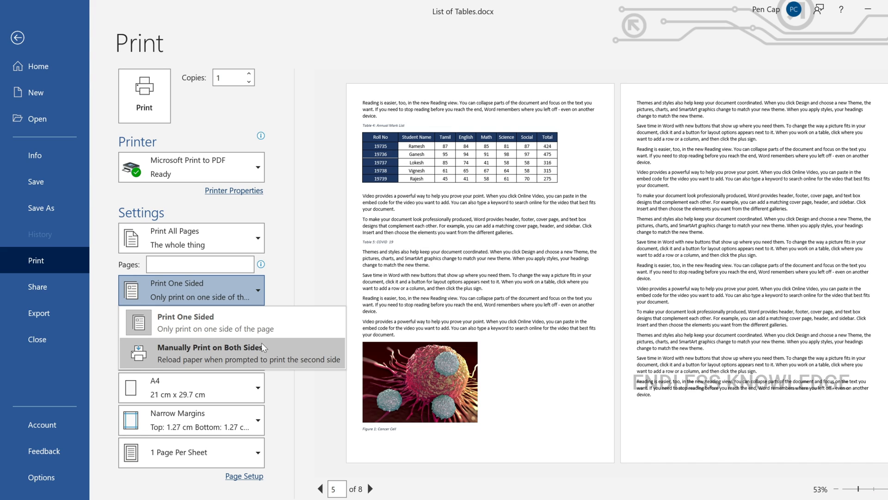
left_click(279, 318)
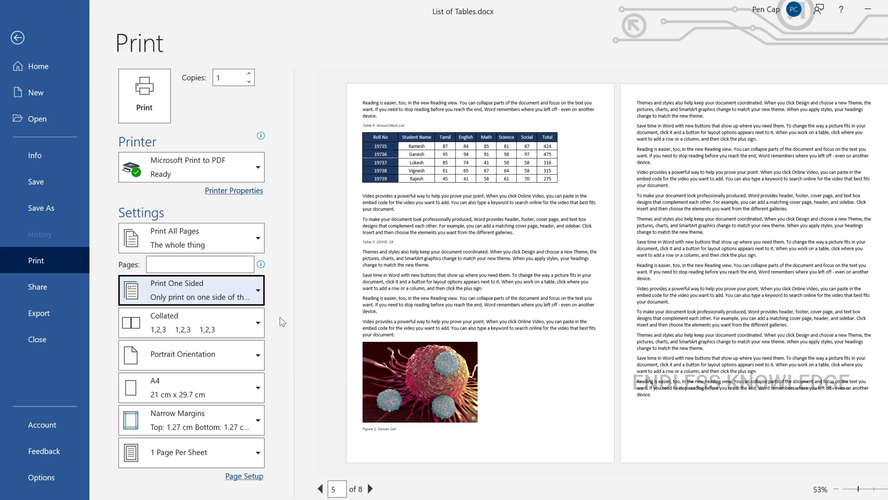
left_click(250, 326)
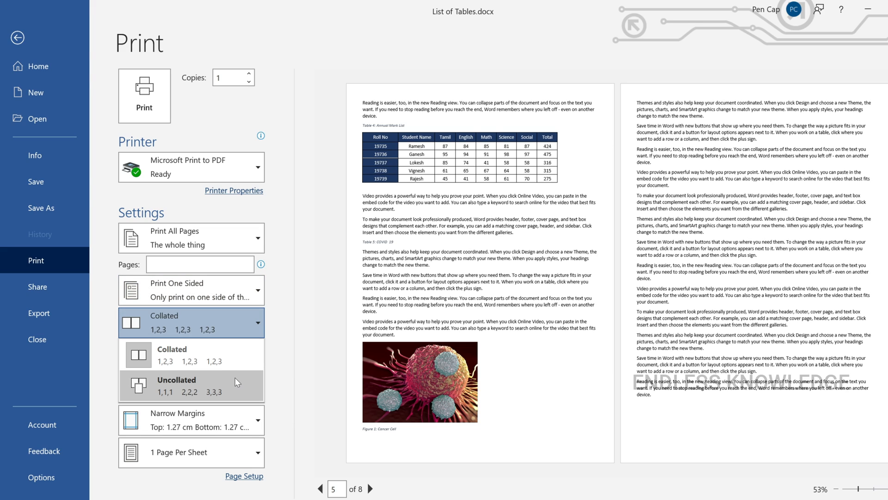
left_click(238, 360)
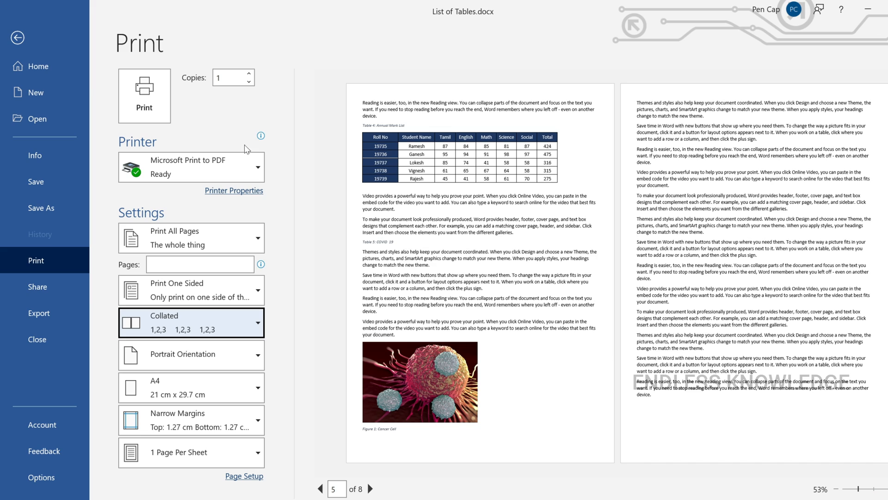
Set the number of printed copies to 5.
left_click(249, 73)
left_click(249, 73)
left_click(249, 73)
left_click(249, 73)
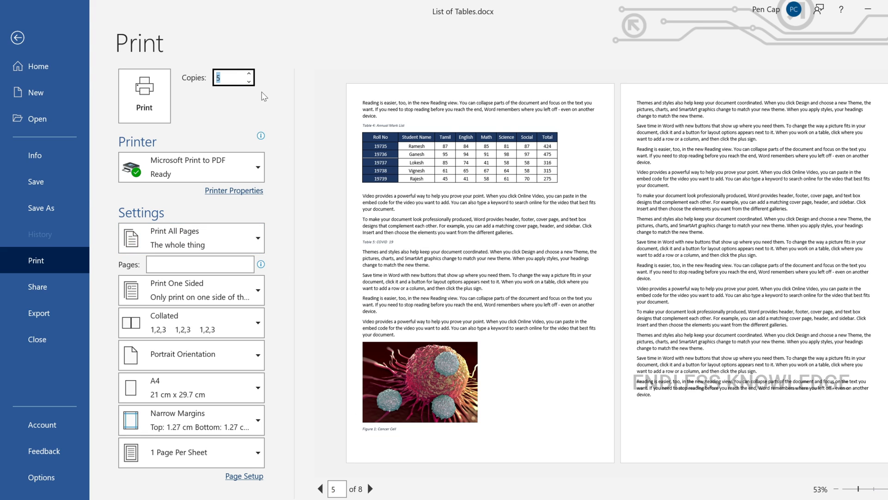
Compare the collation options by switching between Uncollated and Collated, leaving the printout Collated.
left_click(257, 324)
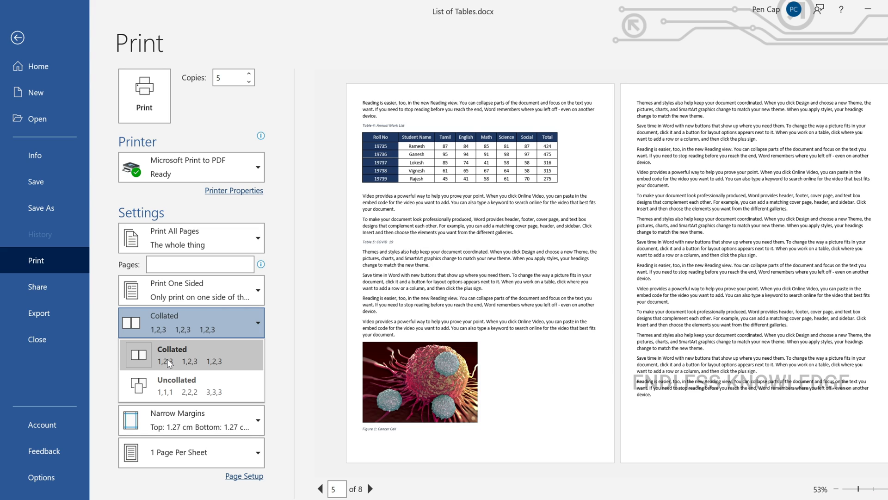
left_click(198, 389)
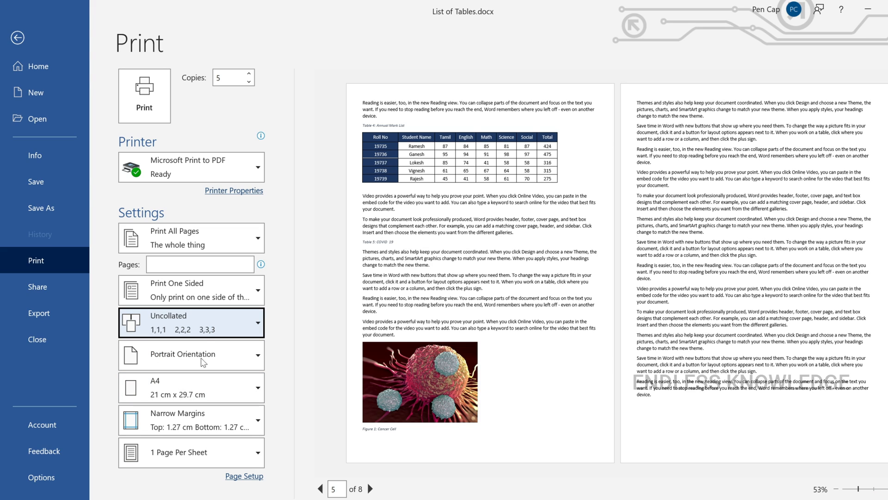
left_click(210, 321)
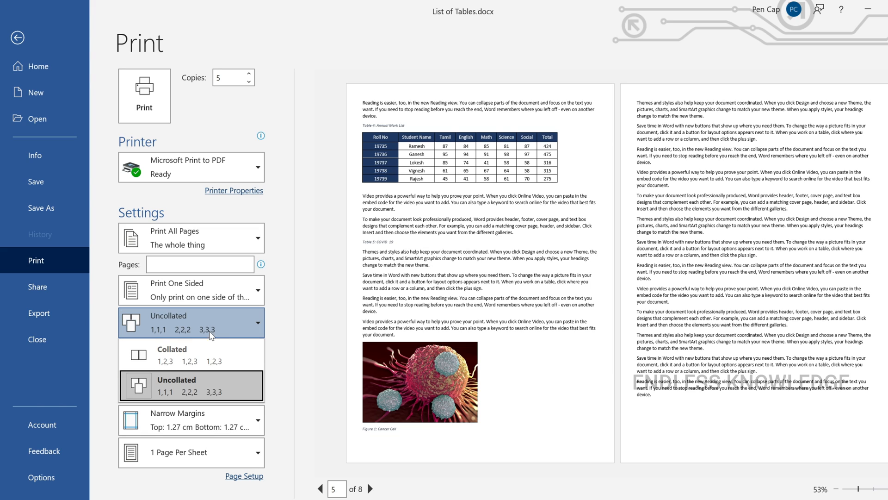
left_click(204, 354)
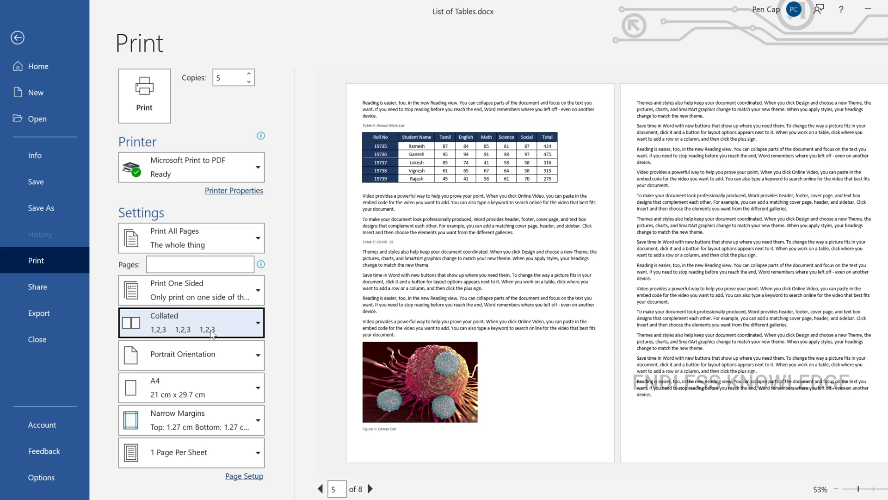
left_click(211, 333)
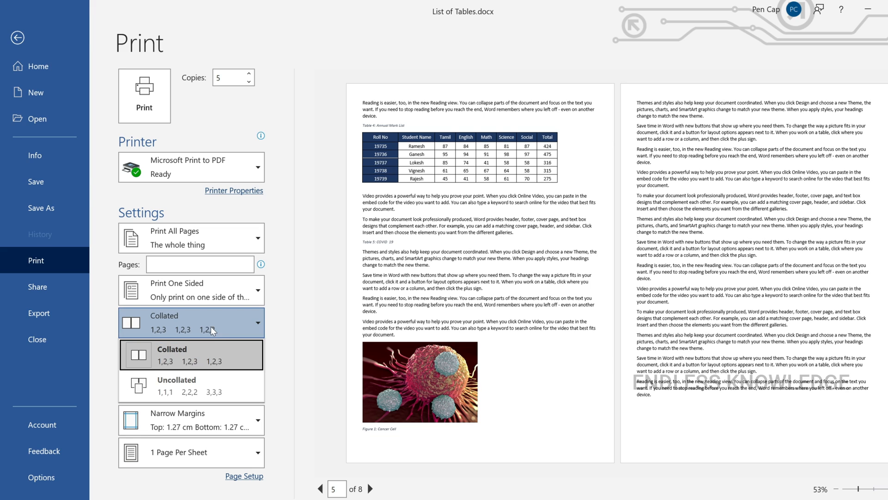
left_click(200, 389)
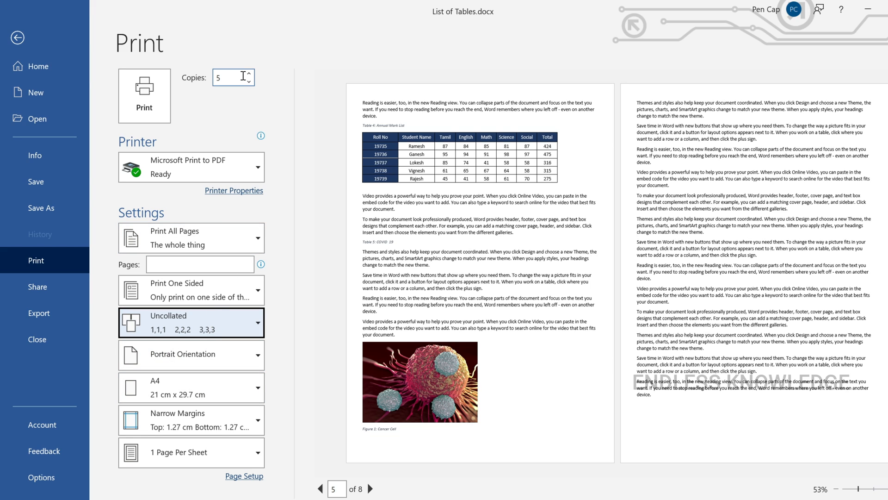
left_click(252, 325)
left_click(224, 348)
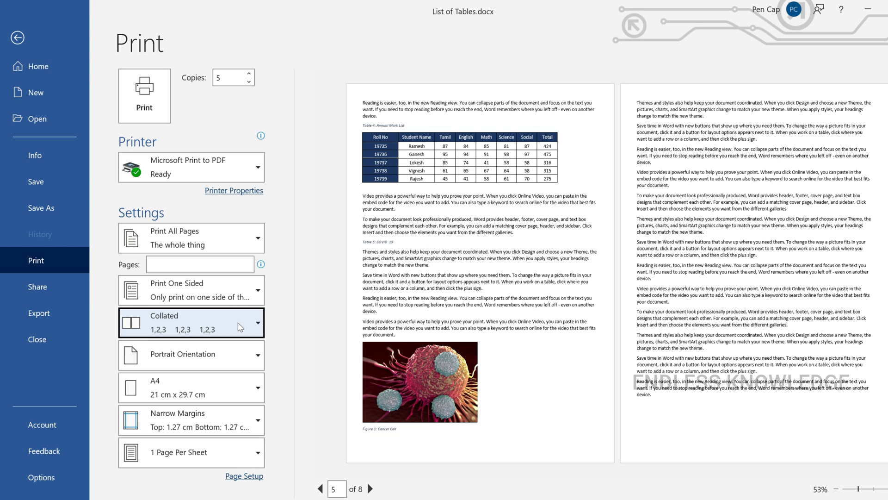
Review the page orientation options, and try 2 Pages Per Sheet before restoring 1 Page Per Sheet.
left_click(258, 357)
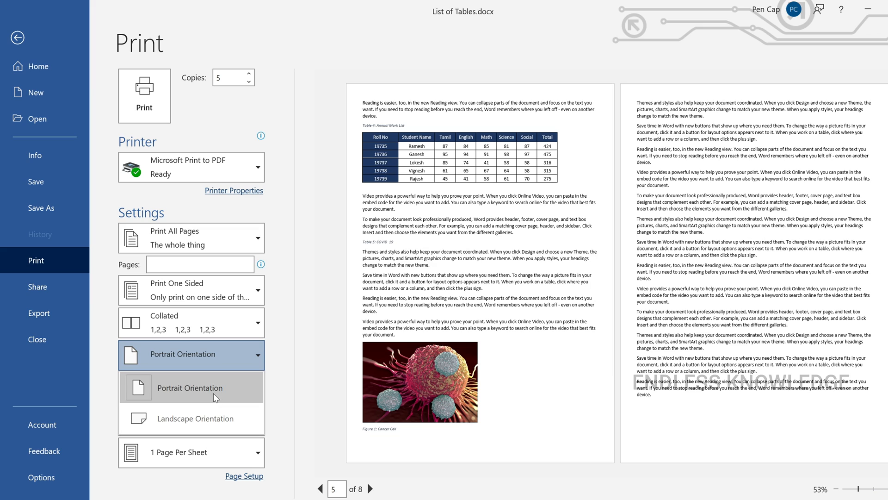
left_click(271, 357)
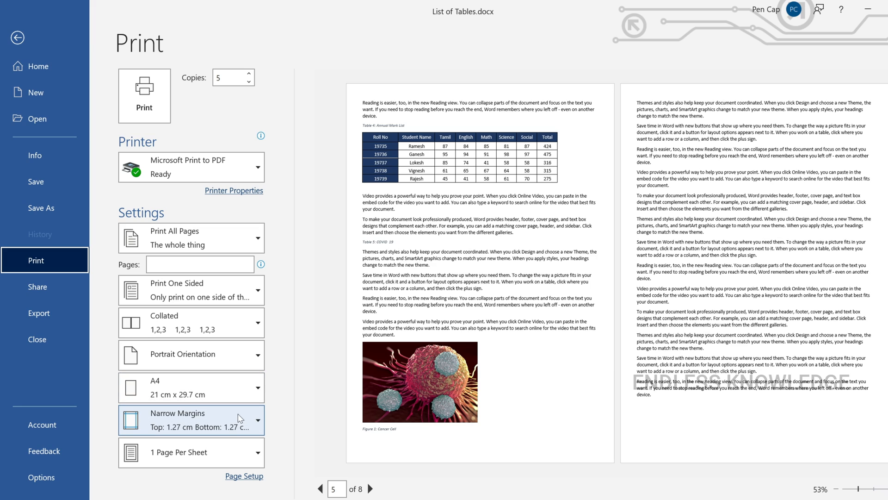
left_click(202, 453)
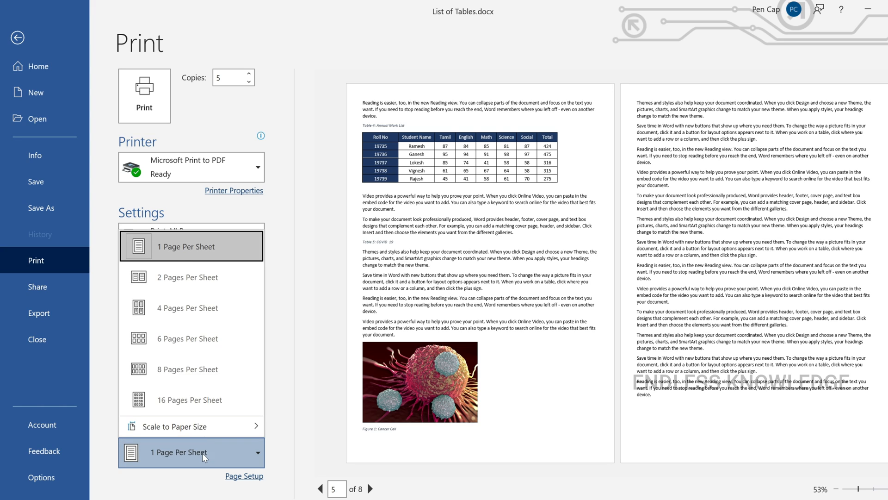
left_click(188, 282)
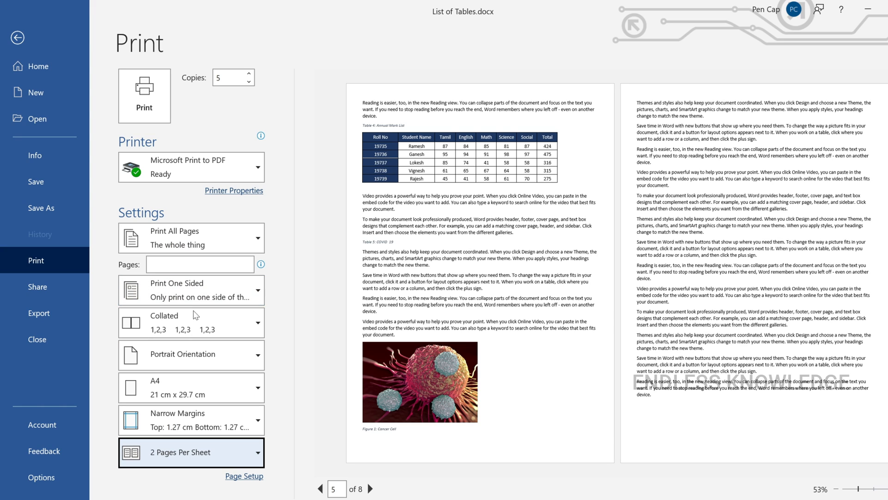
left_click(178, 459)
left_click(197, 261)
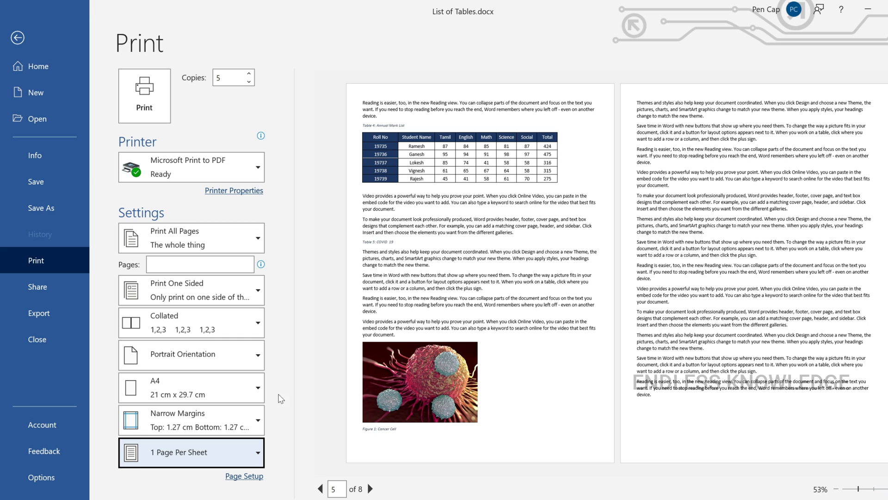
Examine the margin, paper and layout settings in Page Setup and close it without changes.
left_click(249, 477)
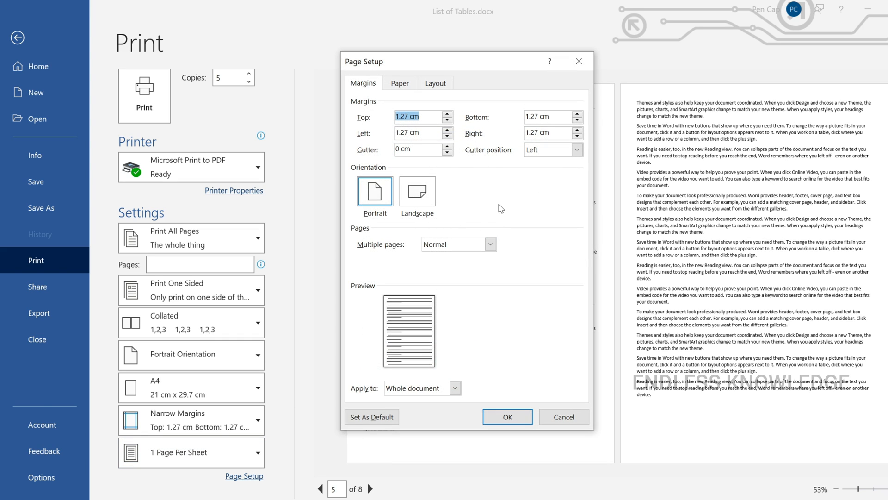
left_click(400, 85)
left_click(436, 84)
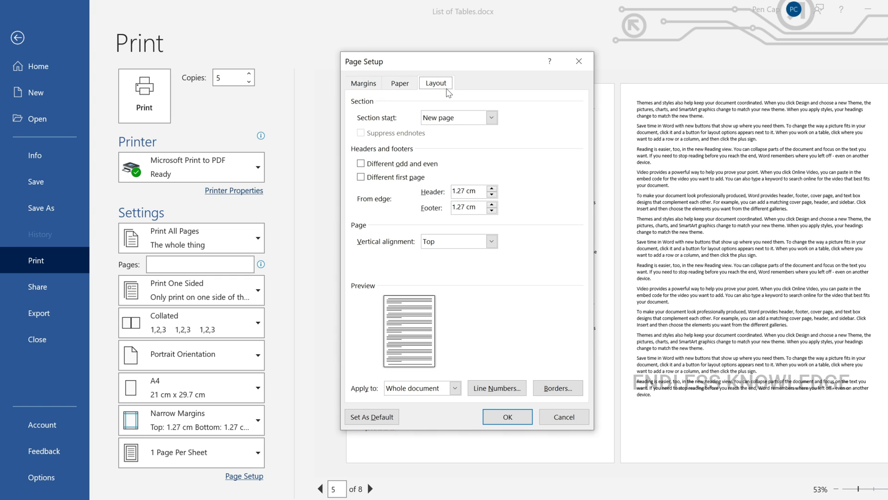
left_click(408, 86)
left_click(371, 84)
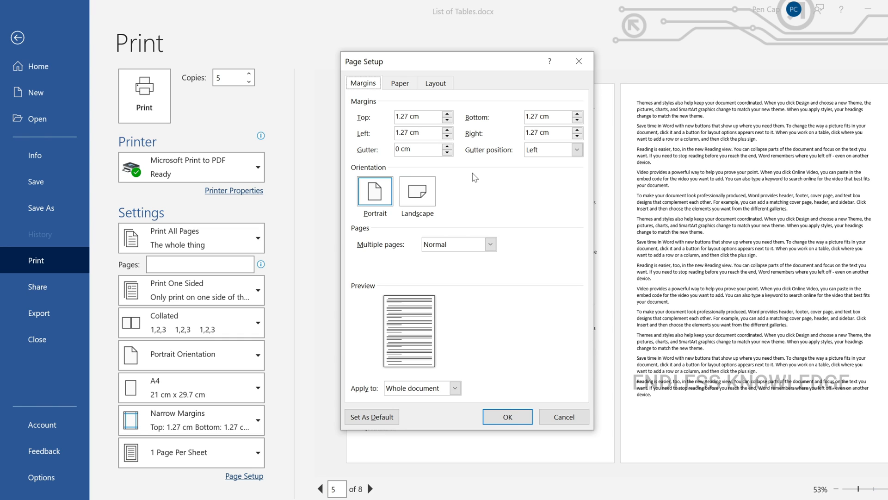
left_click(396, 86)
left_click(443, 86)
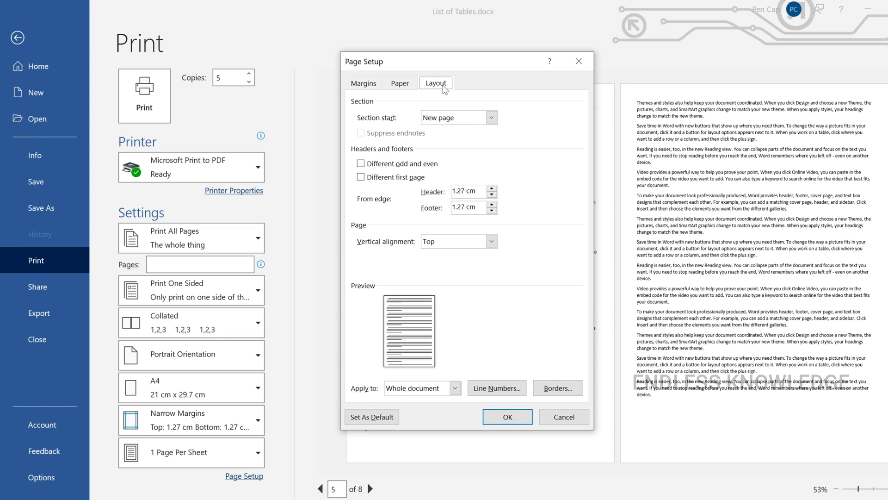
left_click(372, 86)
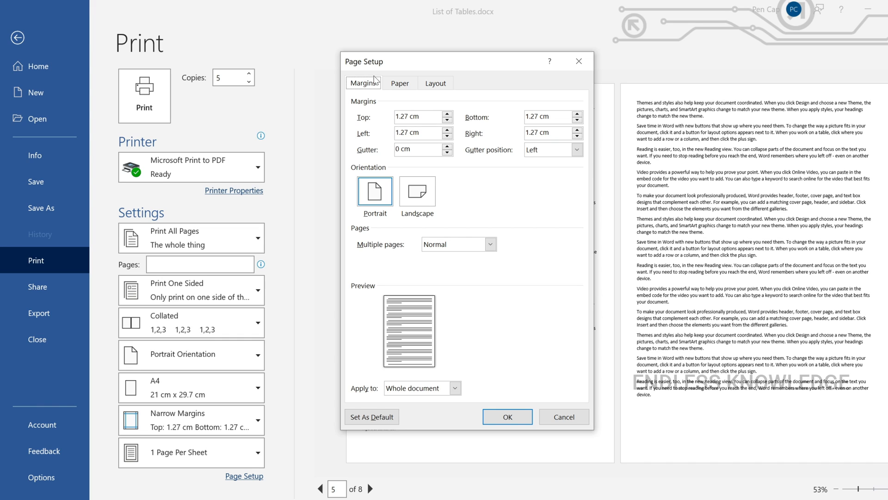
left_click(398, 85)
left_click(440, 85)
left_click(401, 84)
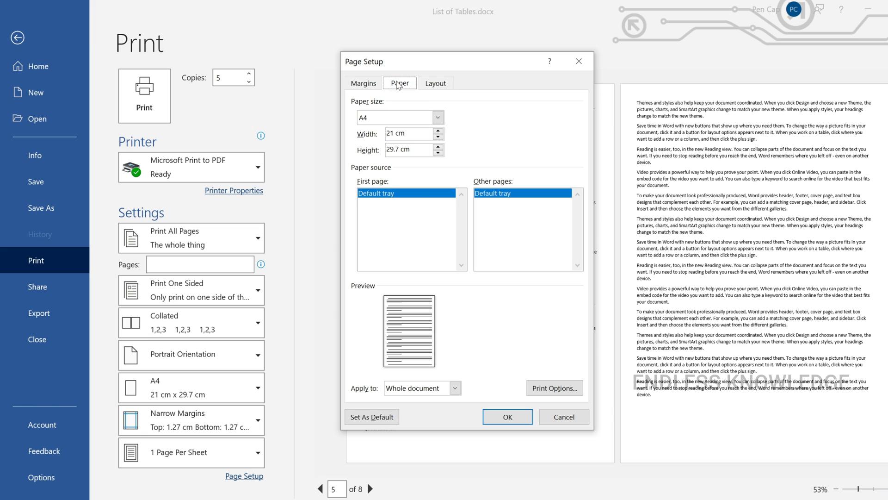
left_click(376, 85)
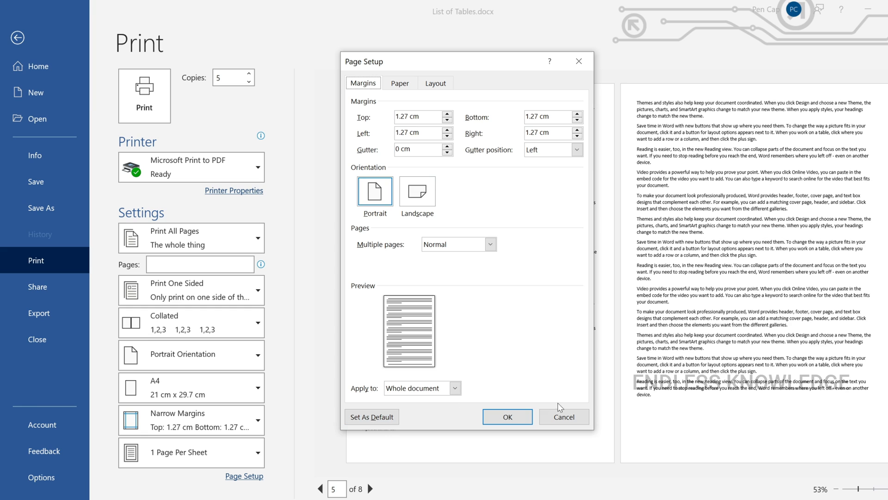
left_click(564, 417)
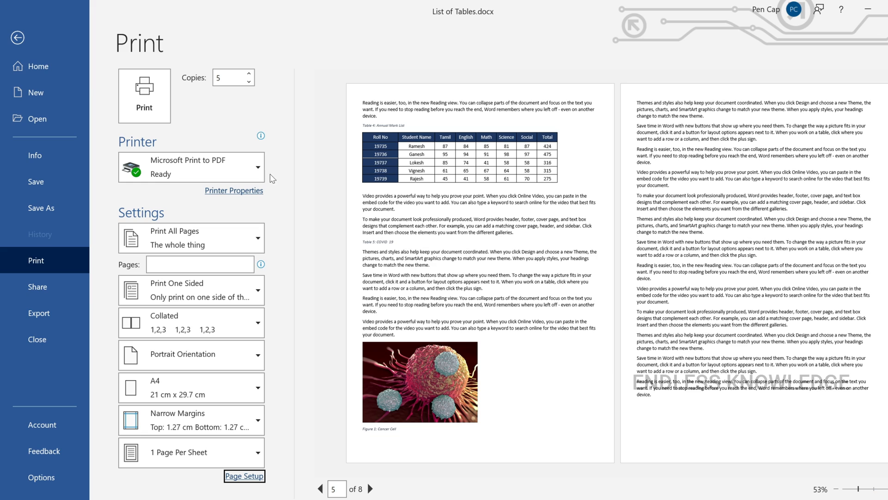
Check the status of the selected printer.
mouse_move(262, 175)
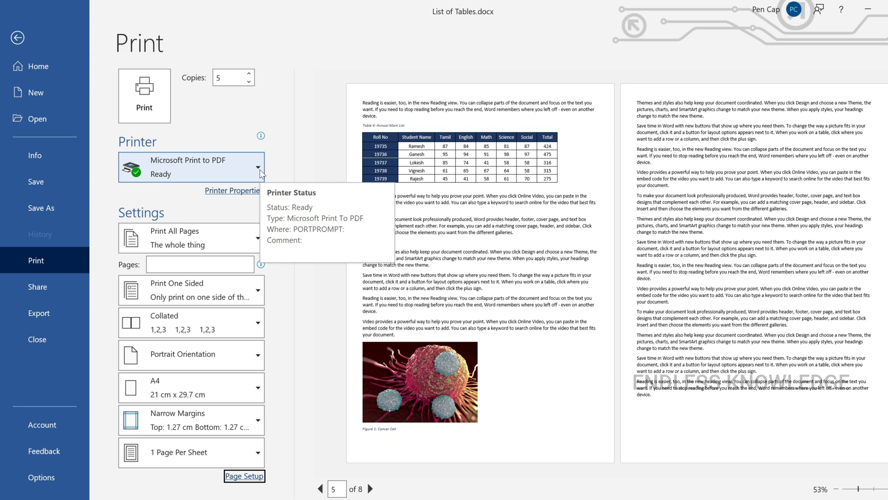